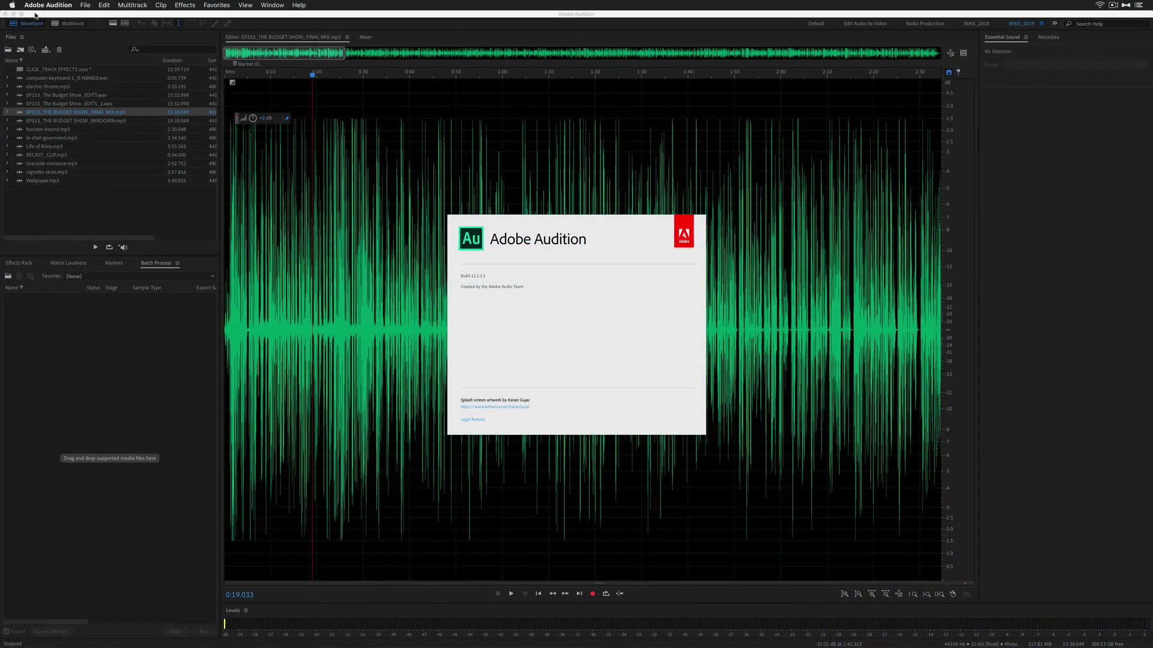
- Dismiss the About Adobe Audition splash screen with Escape
key(Escape)
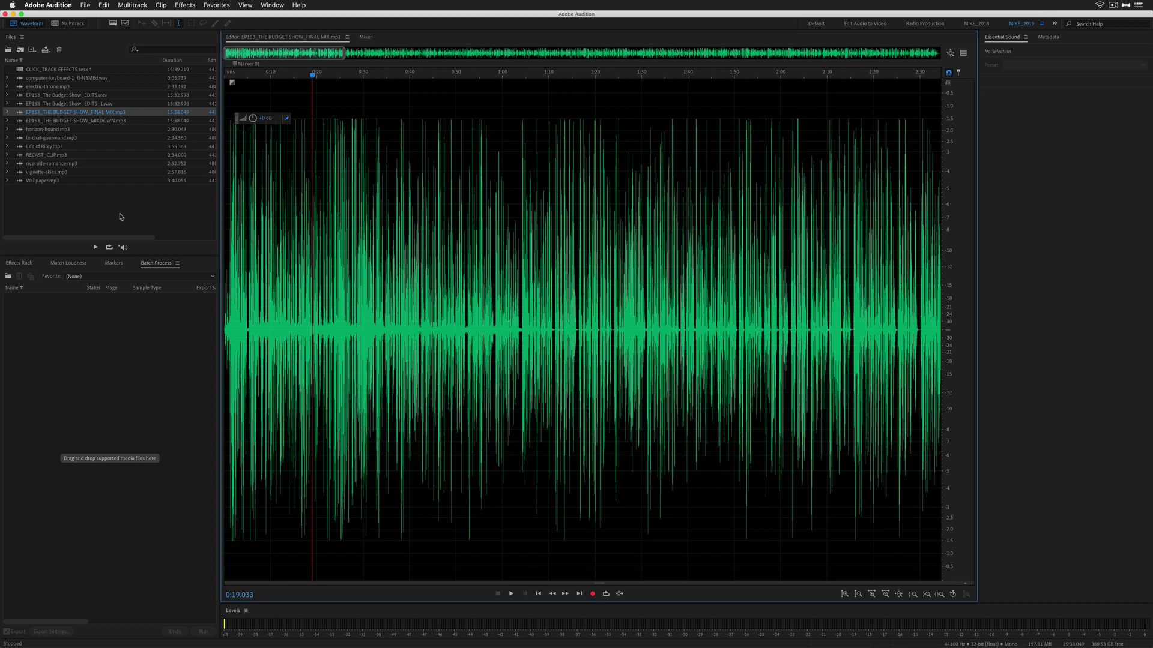
- Expand the channel rows of Wallpaper.mp3 and the FINAL MIX file in the Files list
click(120, 217)
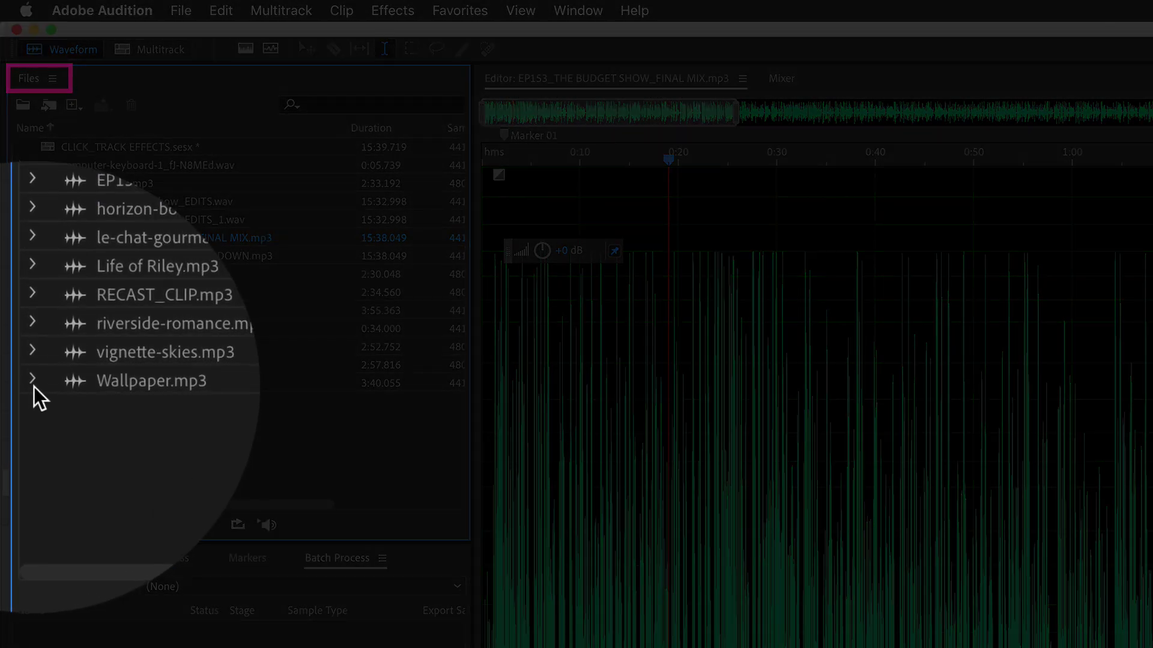
click(32, 383)
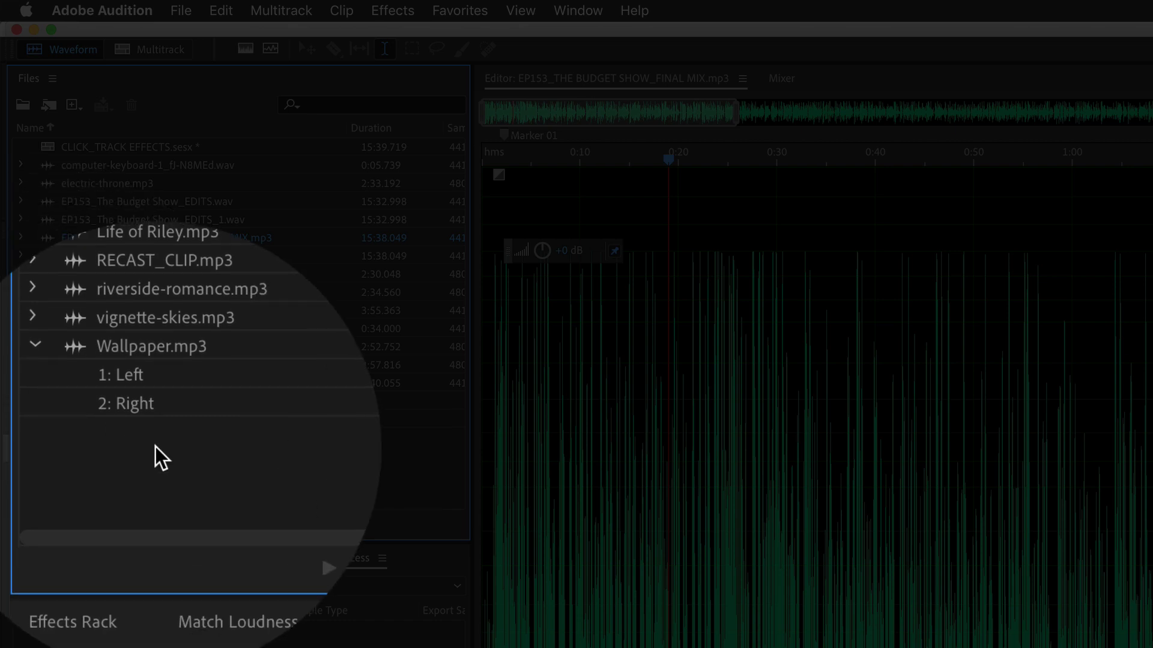
click(137, 386)
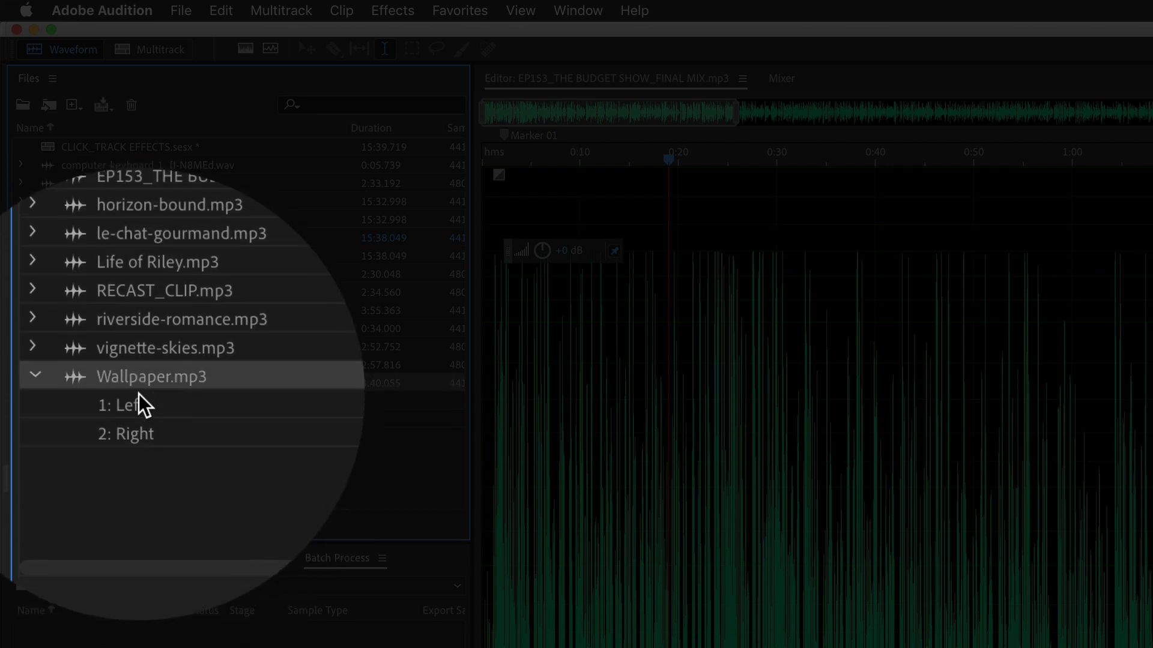
click(136, 403)
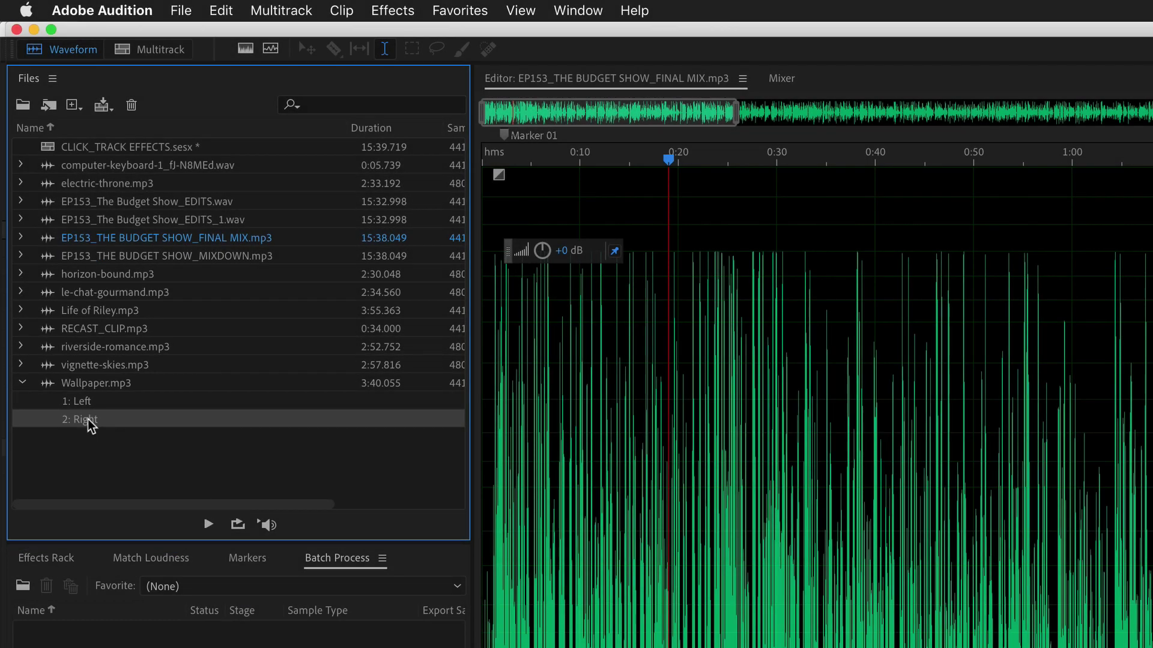
click(78, 484)
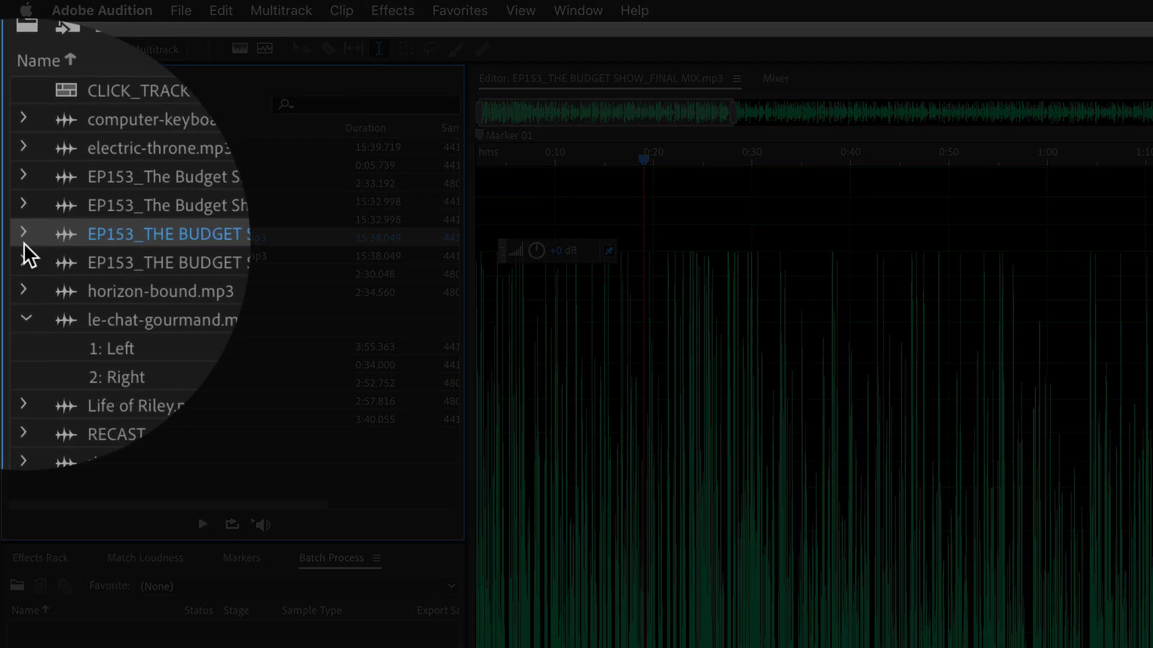
click(24, 241)
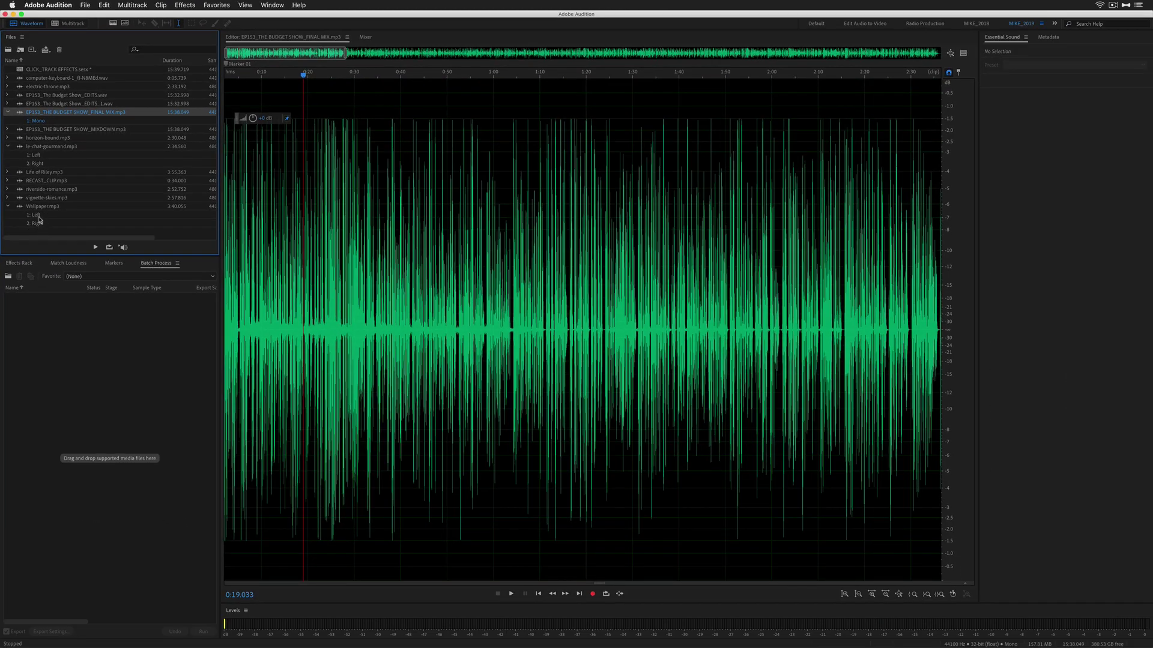
- Open Wallpaper.mp3, edit its right channel, reselect both channels, and collapse its rows
double_click(36, 217)
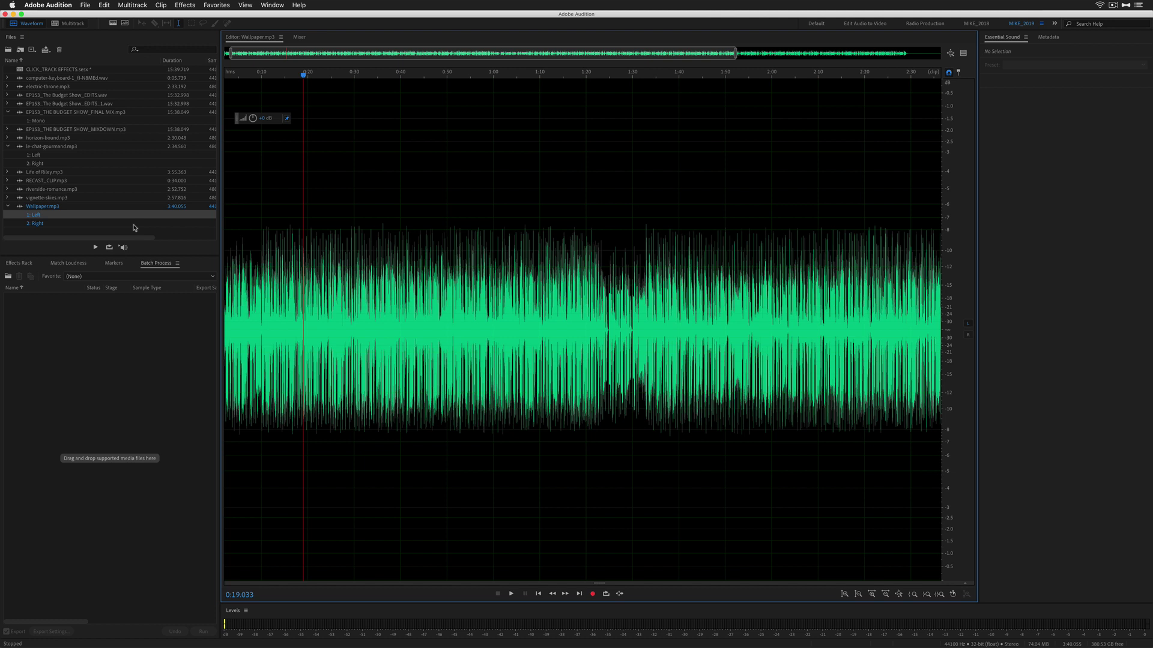
double_click(38, 224)
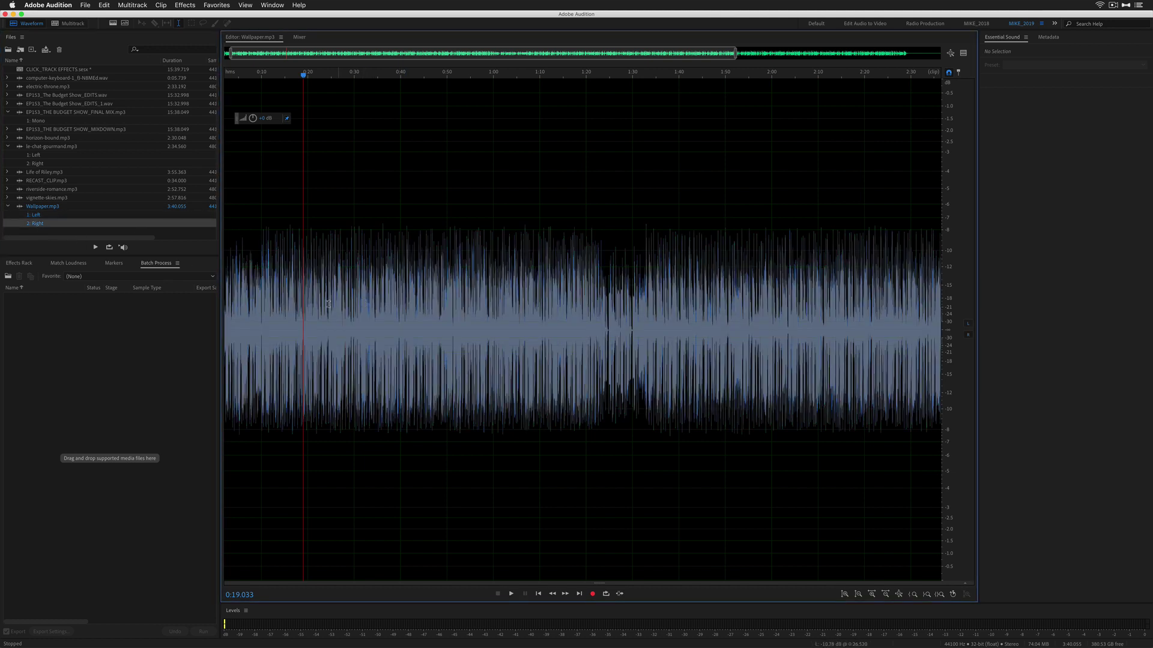
double_click(49, 208)
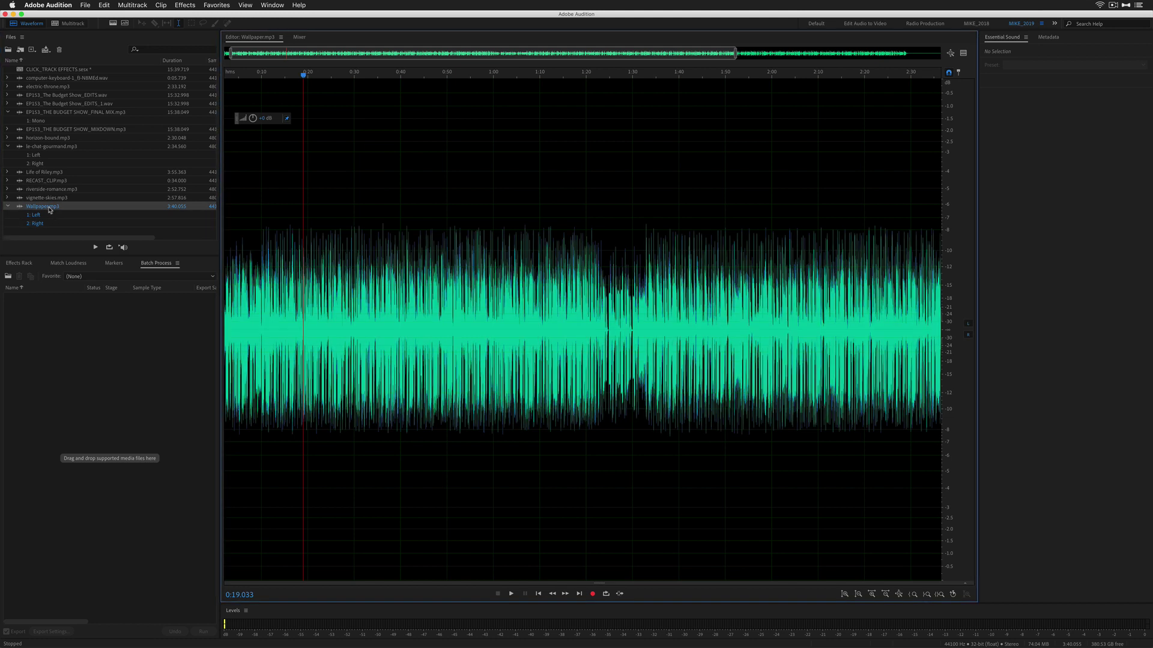
click(9, 207)
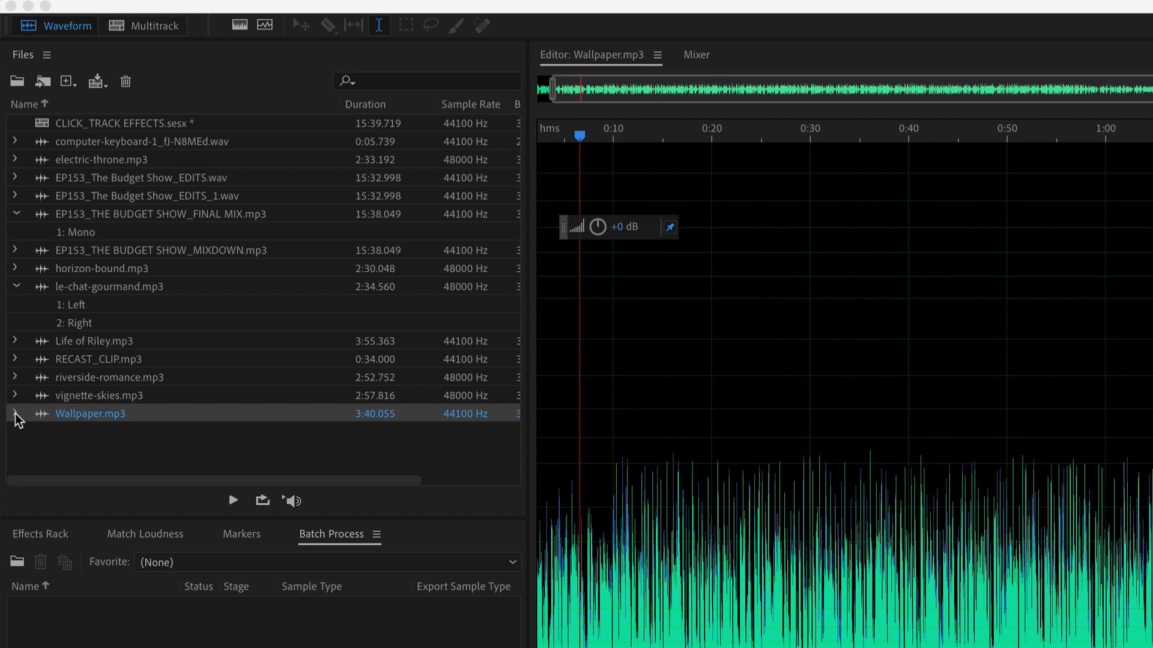
- Add a Channels column, widen the Files panel, and move Channels beside Duration
click(309, 107)
right_click(309, 107)
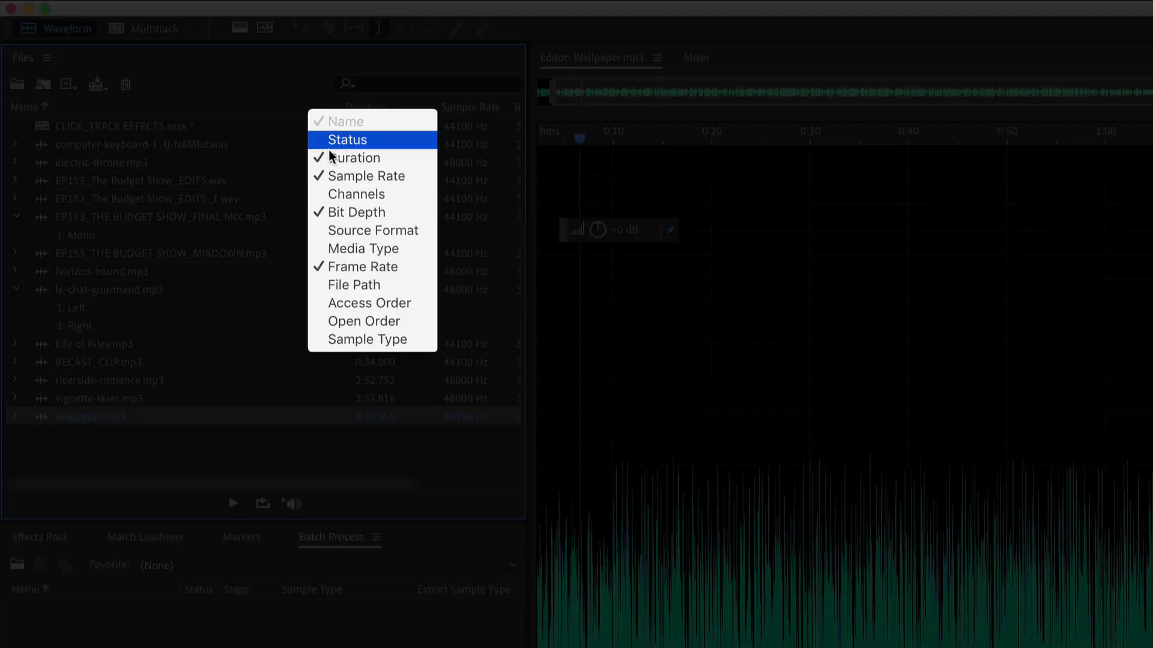
click(338, 200)
drag(528, 304, 695, 291)
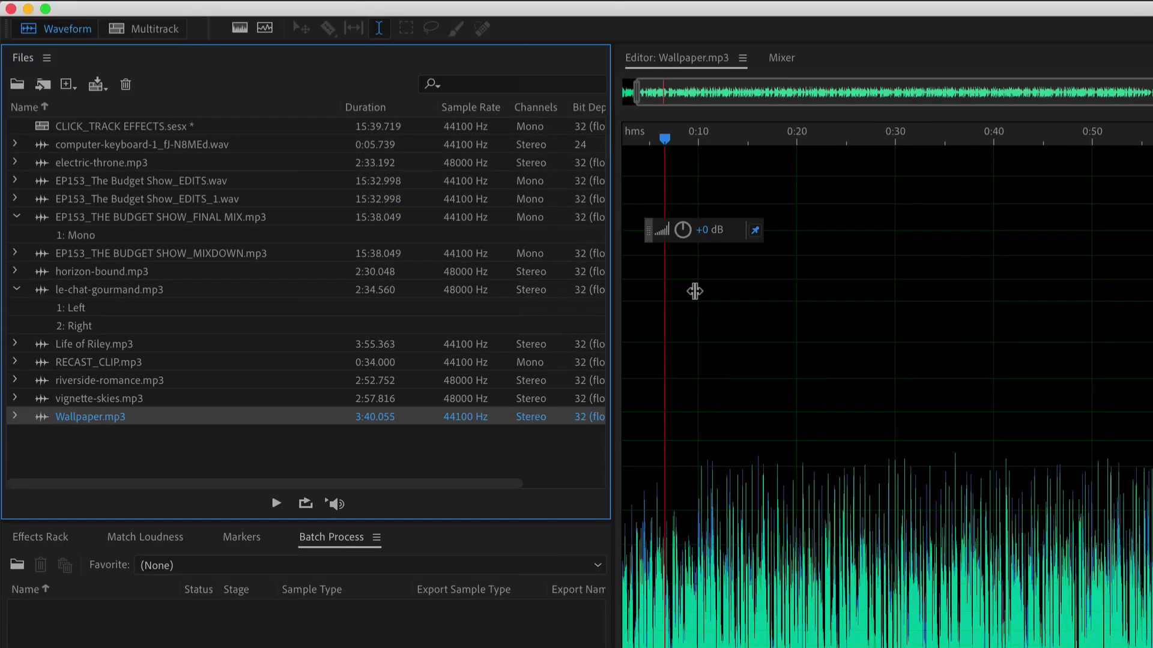
drag(541, 108, 342, 104)
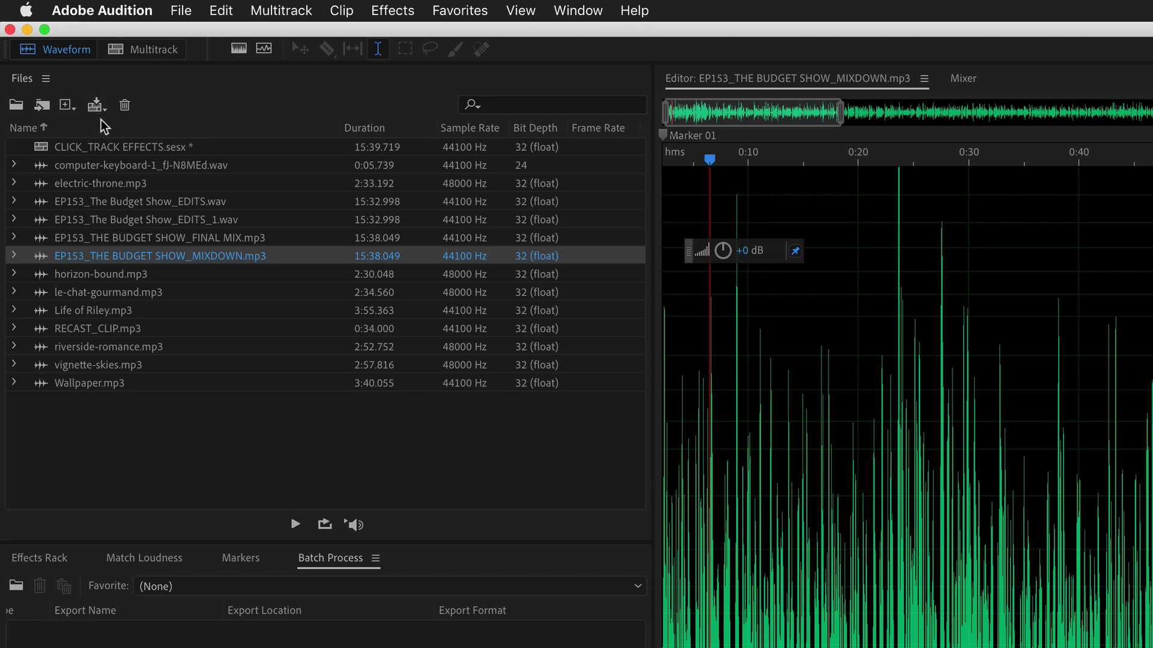
- Switch to Multitrack and open computer-keyboard-1's left channel for editing
click(126, 51)
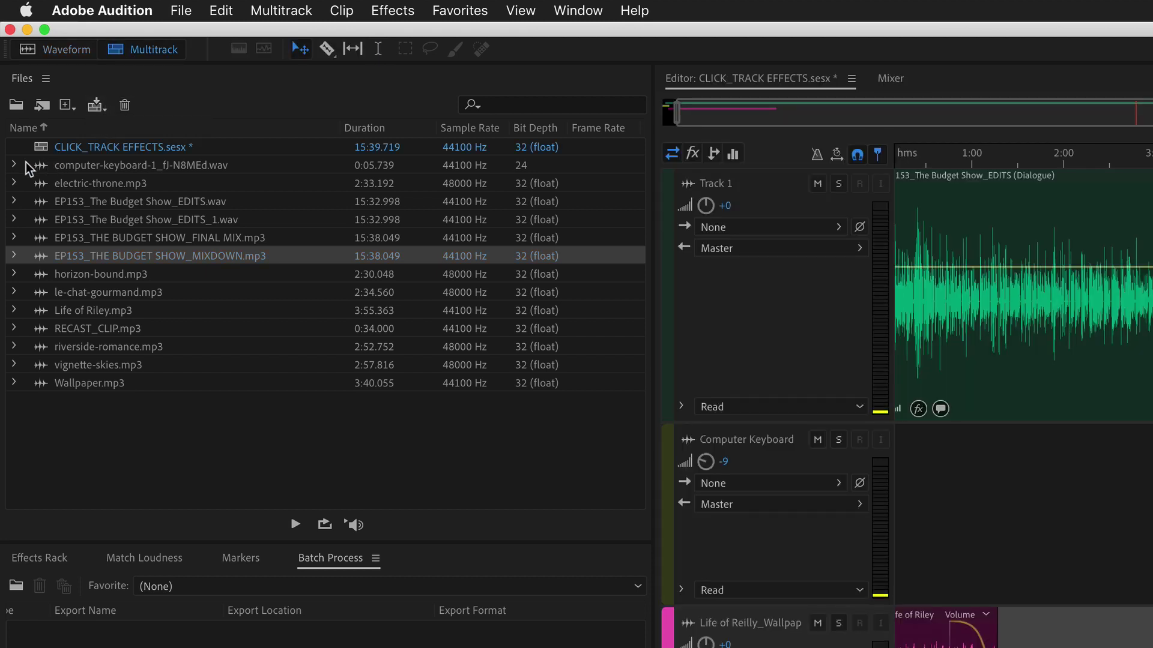
click(15, 167)
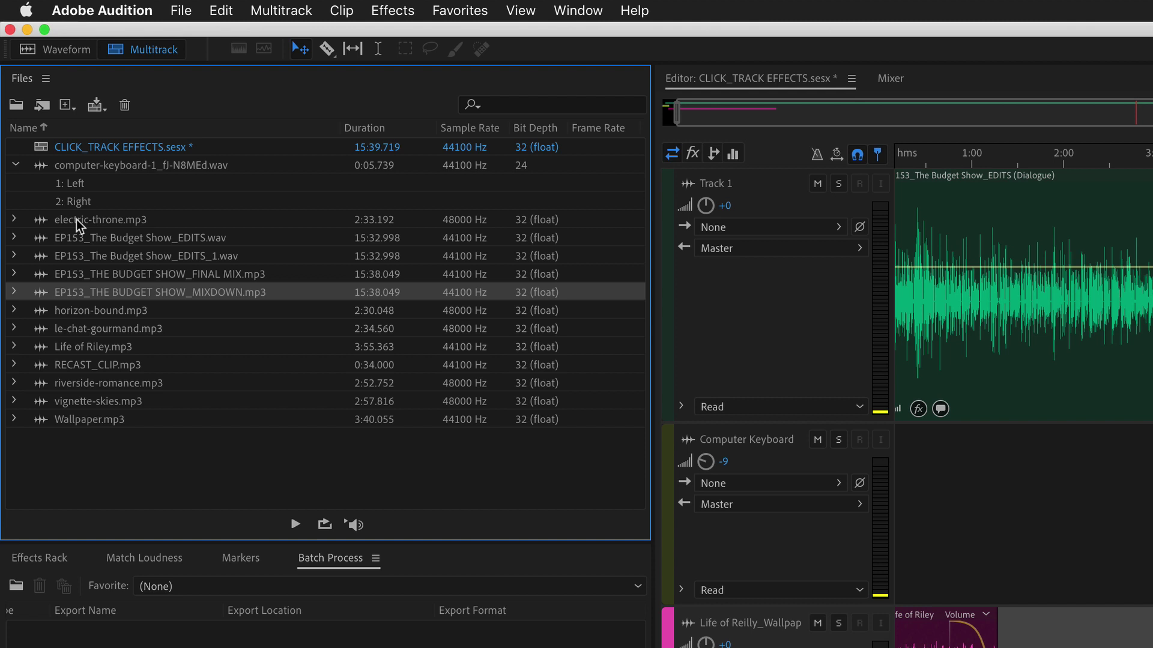
double_click(73, 185)
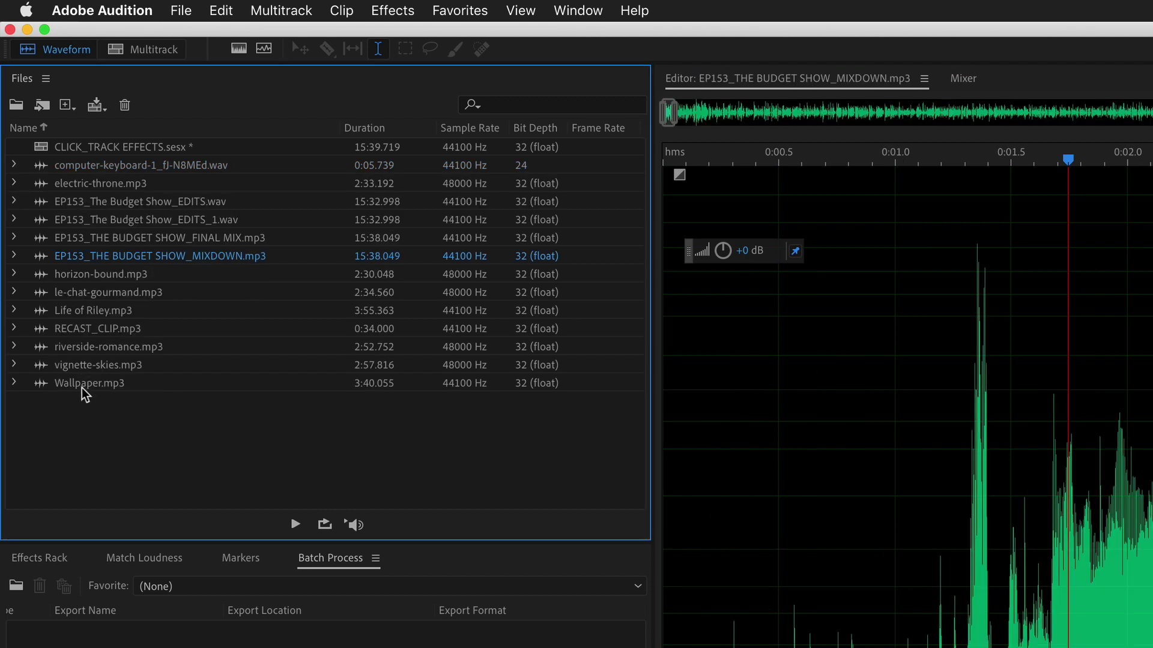
- Expand the MIXDOWN file and horizon-bound.mp3, and add a Channels column before Duration
click(14, 257)
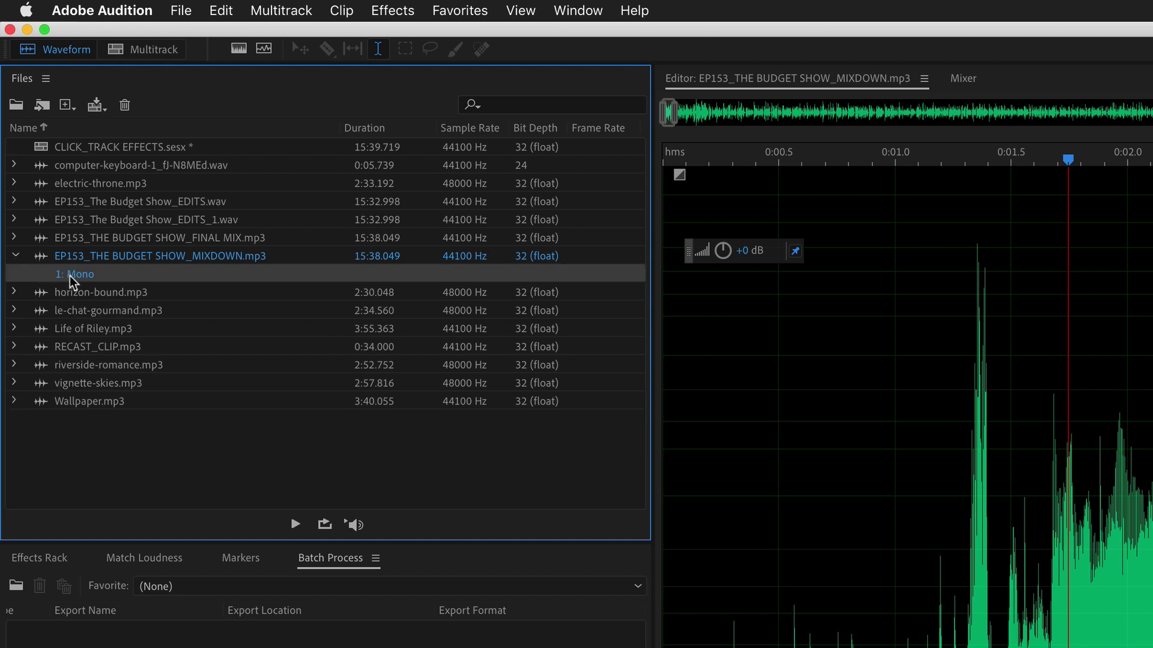
click(15, 292)
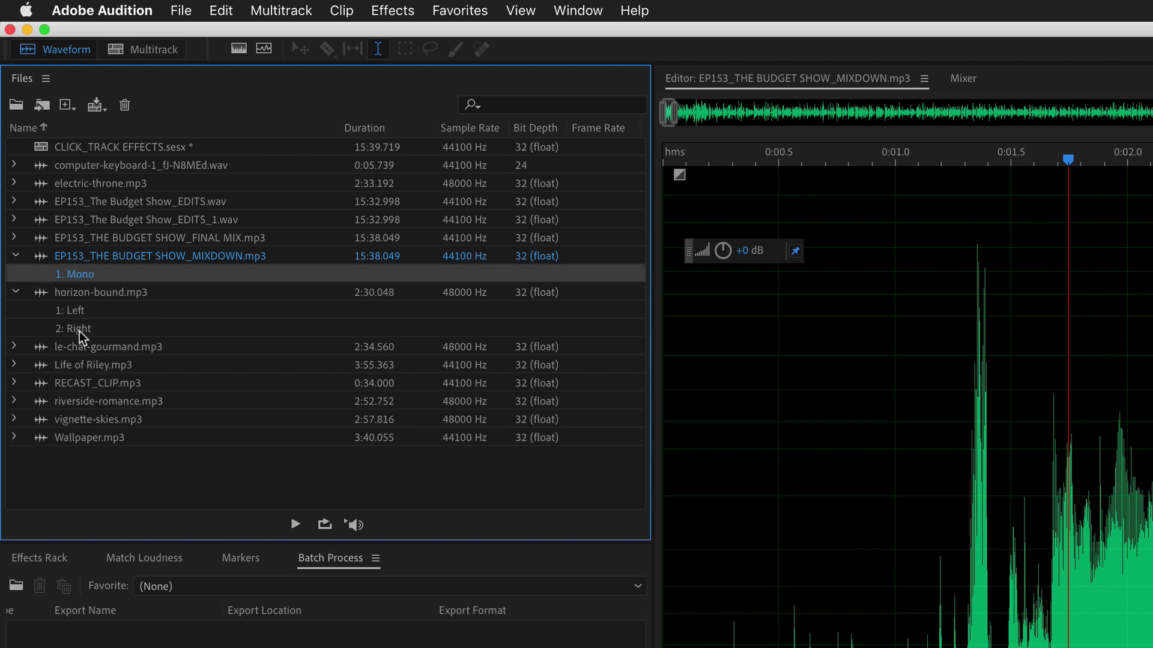
right_click(353, 127)
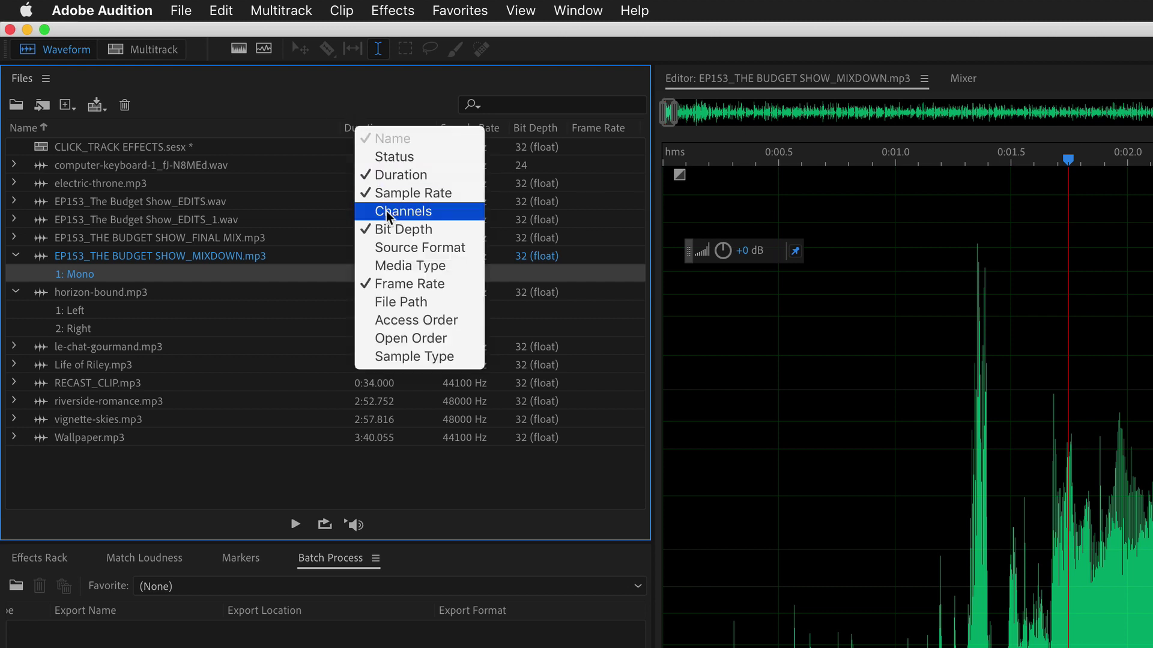
click(405, 211)
drag(537, 128, 375, 130)
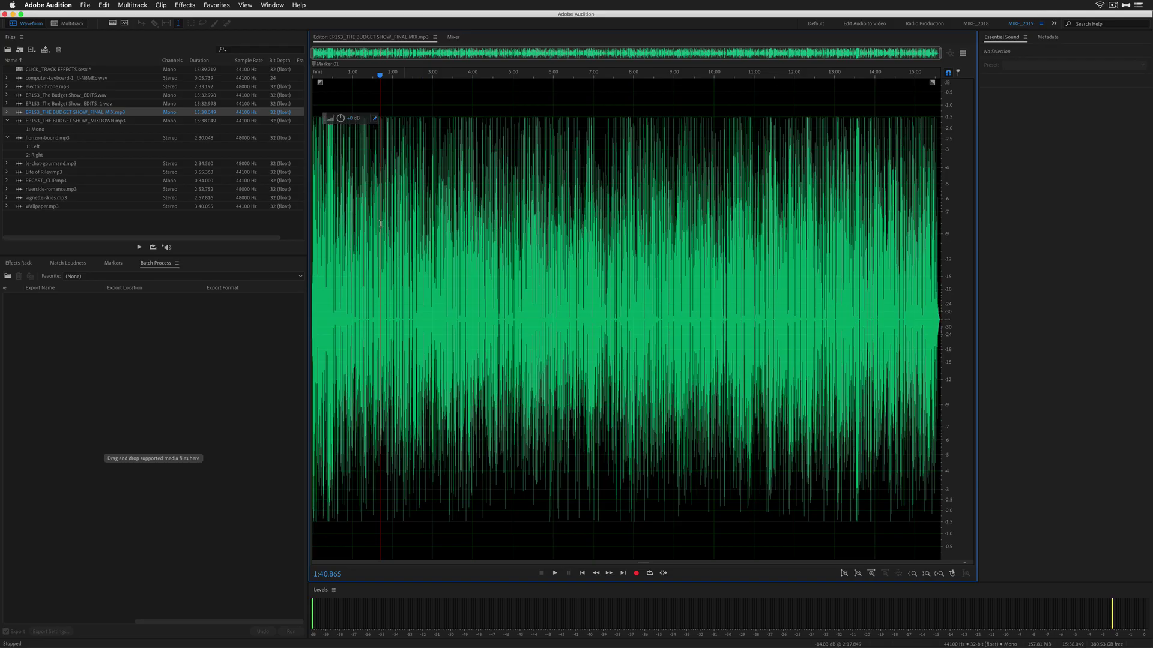
- Briefly play the final mix, then open and briefly play le-chat-gourmand.mp3
key(space)
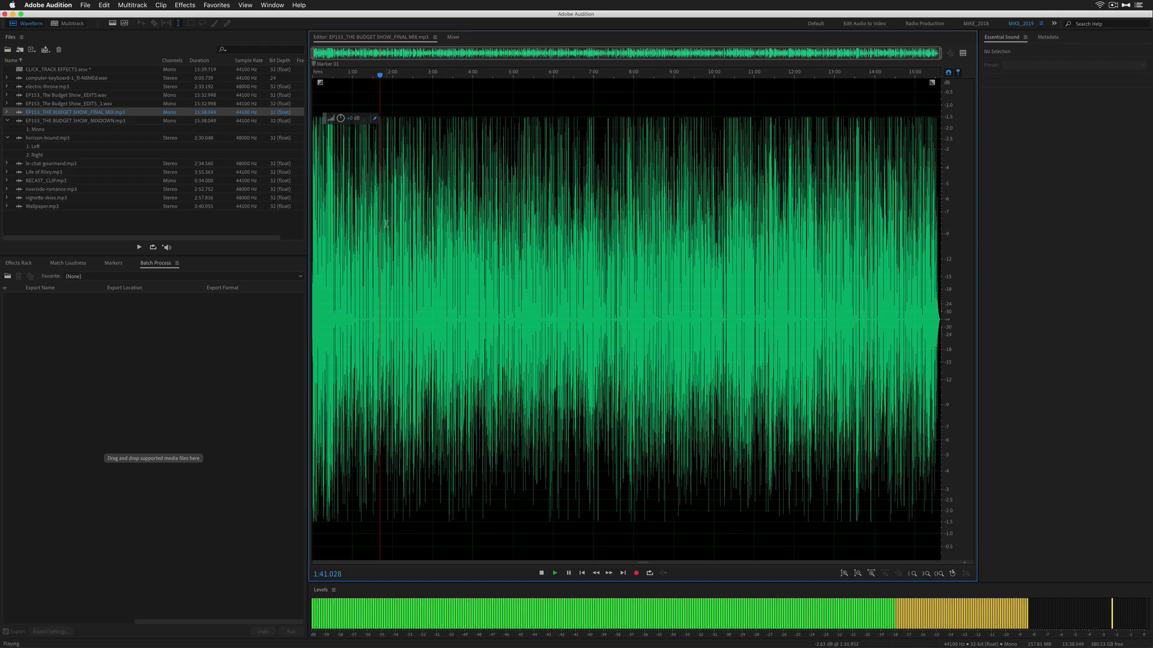
key(space)
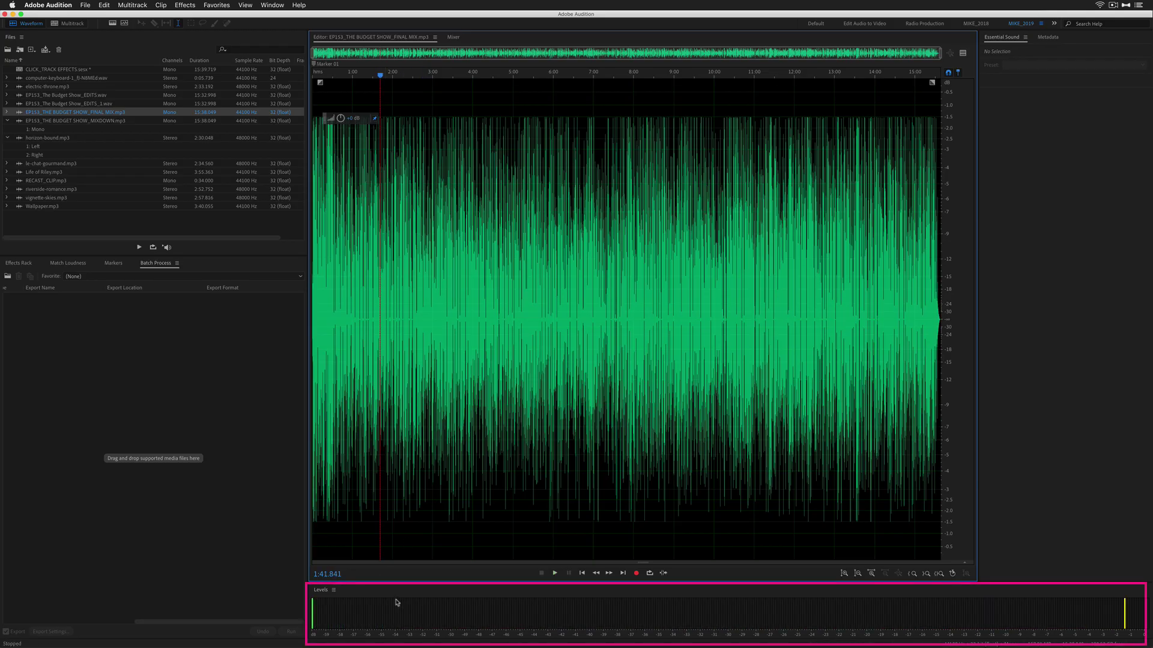
double_click(76, 165)
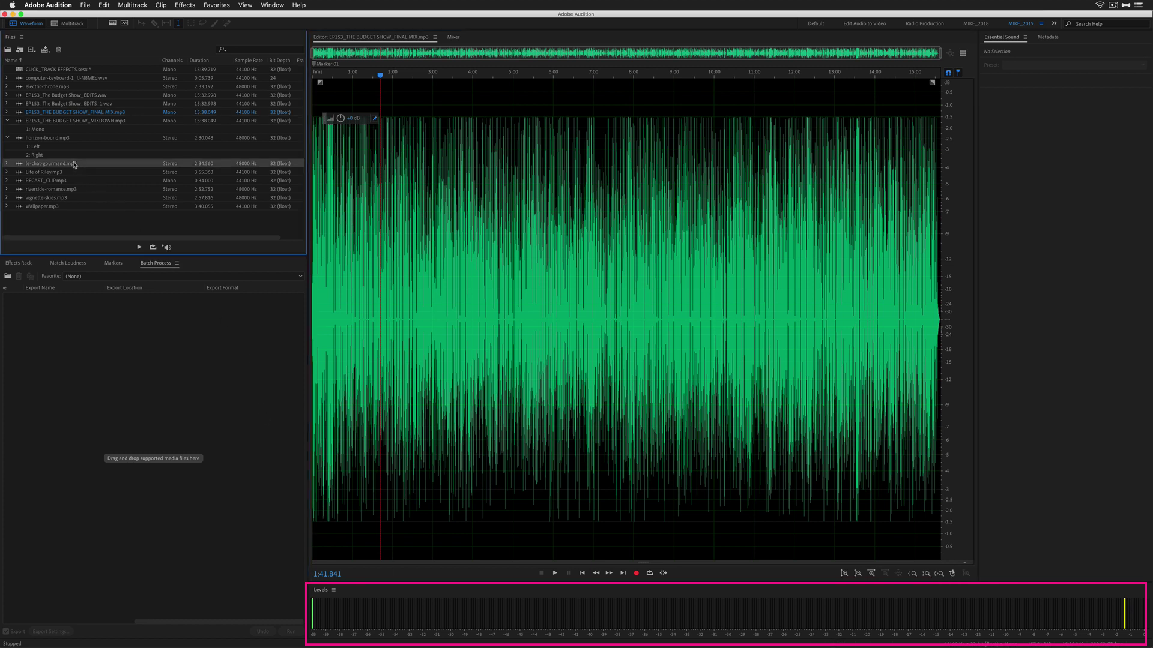
key(space)
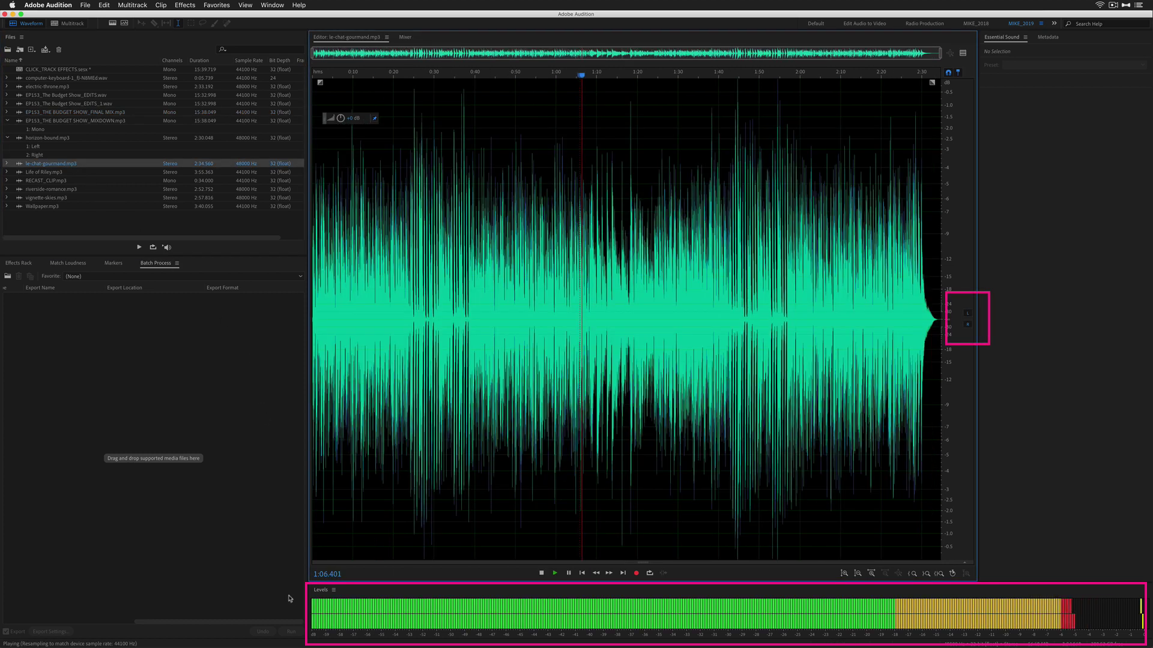
key(space)
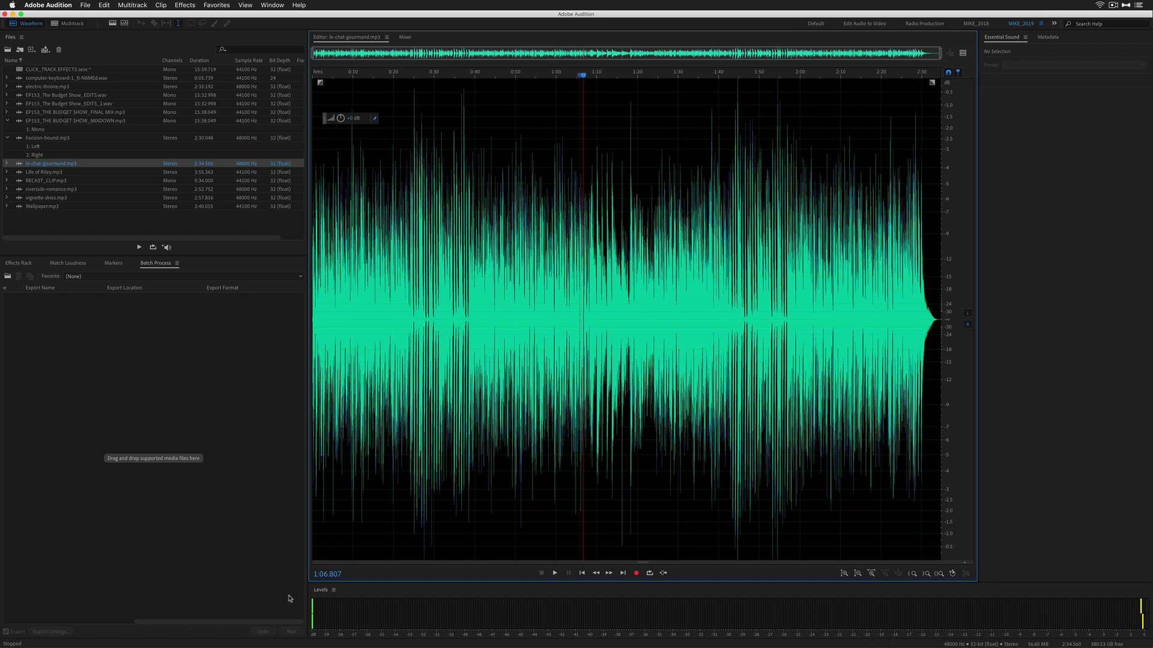